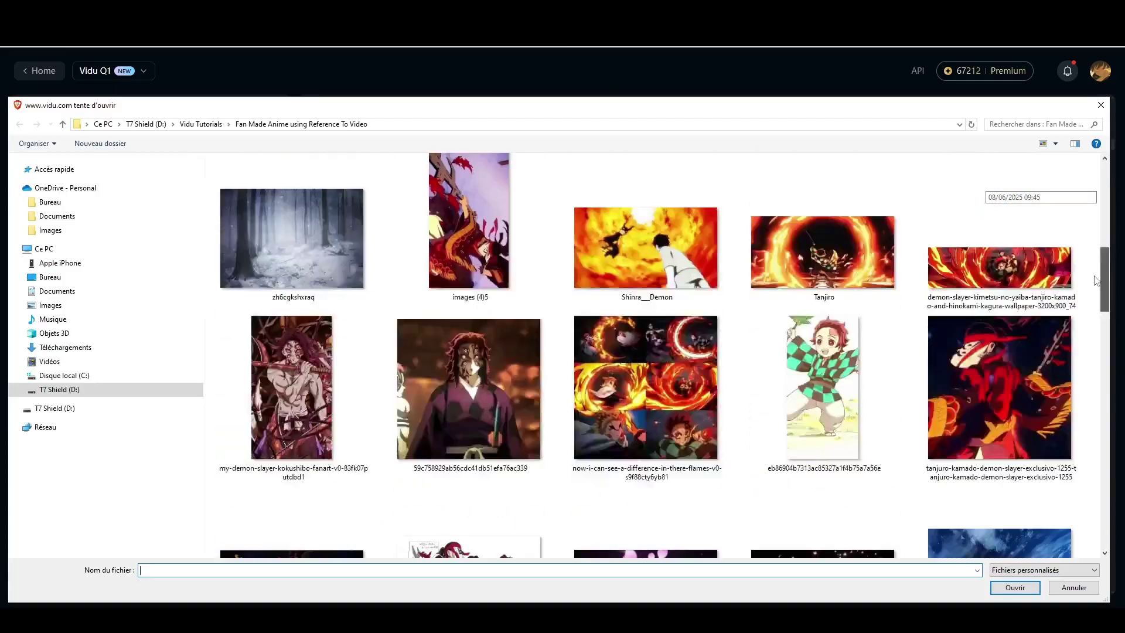
Select the Tanjiro character sheet Art_of_Demon_Slayer_Kimetsu_no_Yaiba_A_2 and the Tanjiro fire-attack pictures as reference images for the video
{"action": "scroll", "coordinate": [1108, 332], "scroll_direction": "down", "scroll_amount": 3}
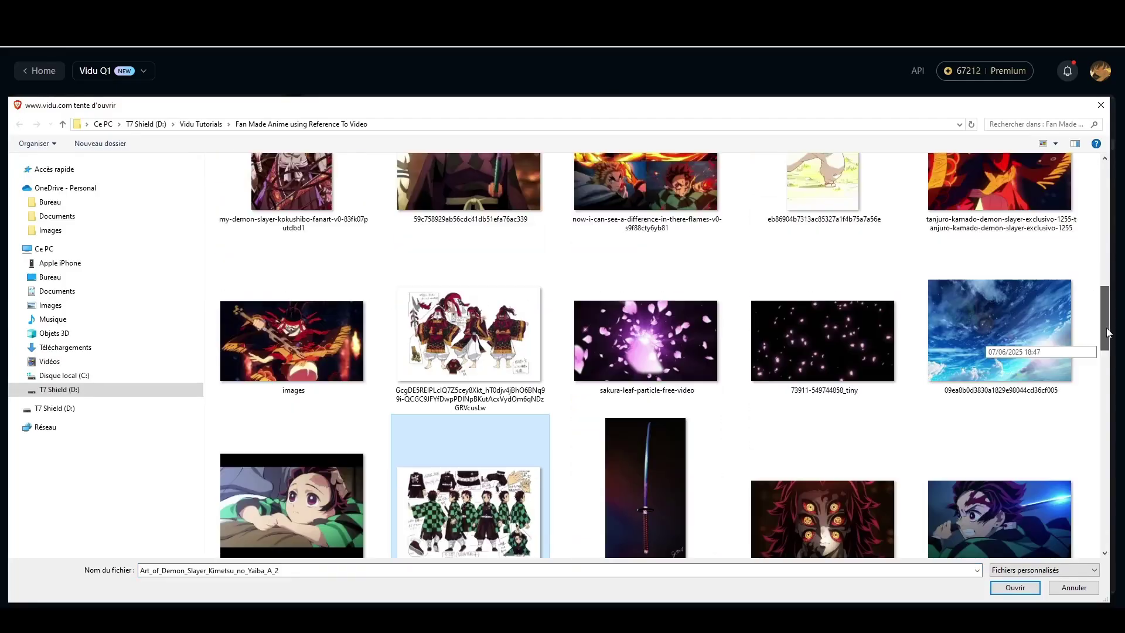
{"action": "left_click", "coordinate": [656, 301], "text": "ctrl"}
{"action": "scroll", "coordinate": [1107, 346], "scroll_direction": "down", "scroll_amount": 10}
{"action": "scroll", "coordinate": [1107, 346], "scroll_direction": "up", "scroll_amount": 10}
{"action": "left_click", "coordinate": [469, 381], "text": "ctrl"}
{"action": "left_click", "coordinate": [1000, 381], "text": "ctrl"}
{"action": "scroll", "coordinate": [1105, 356], "scroll_direction": "up", "scroll_amount": 1}
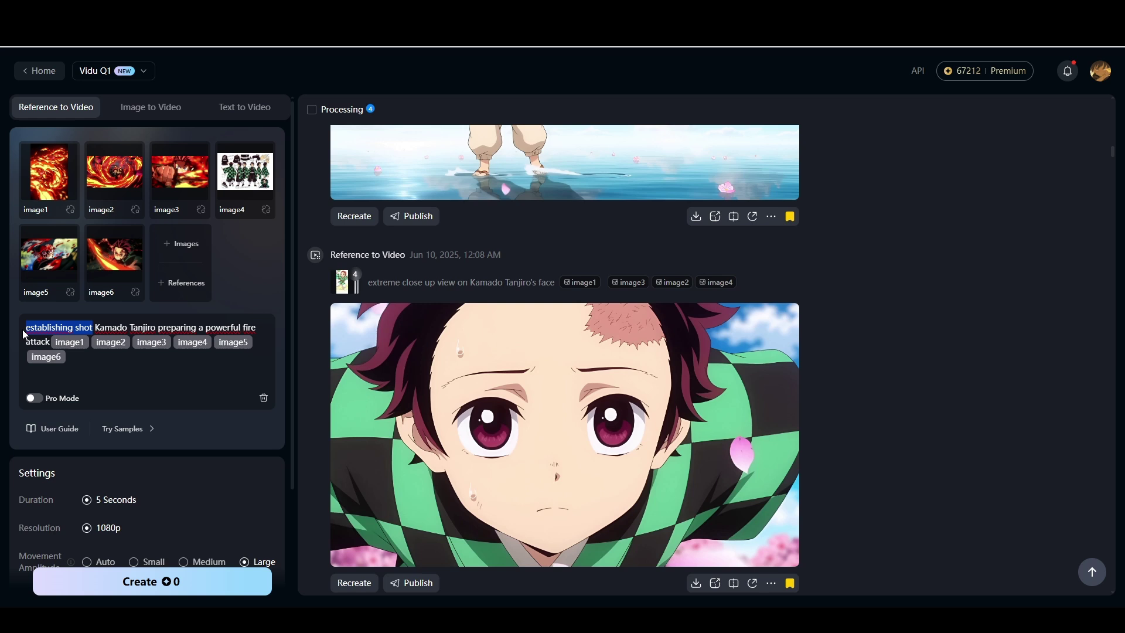
Replace "establishing shot" in the prompt with "extreme close up view on", and choose Vidu 2.0 as the generation model
{"action": "type", "text": "extreme close up view on"}
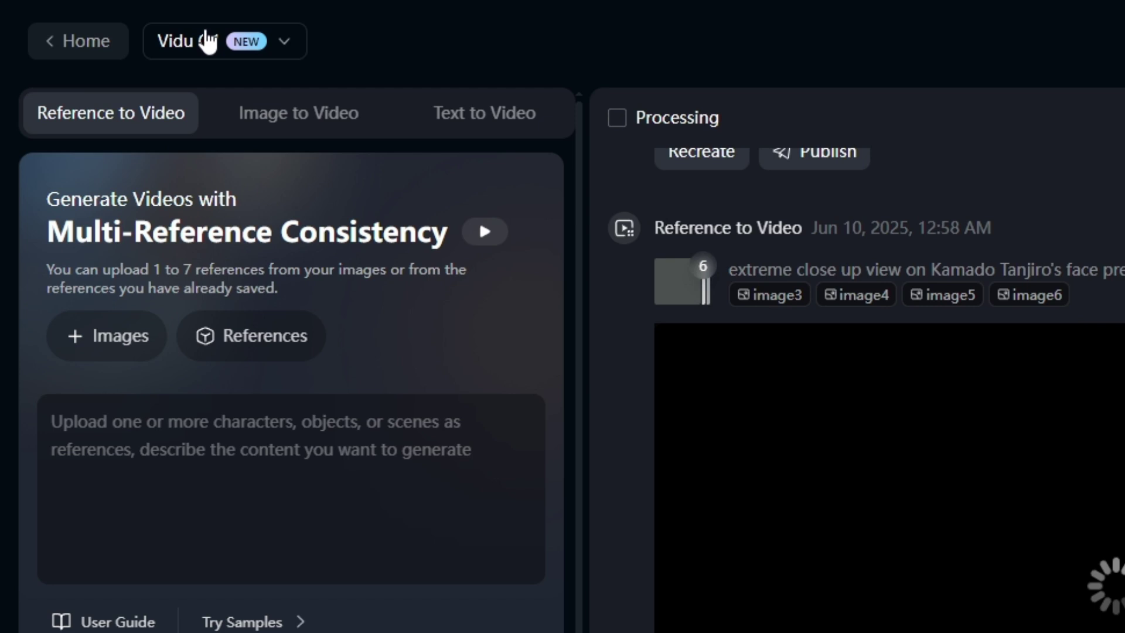
{"action": "left_click", "coordinate": [206, 41]}
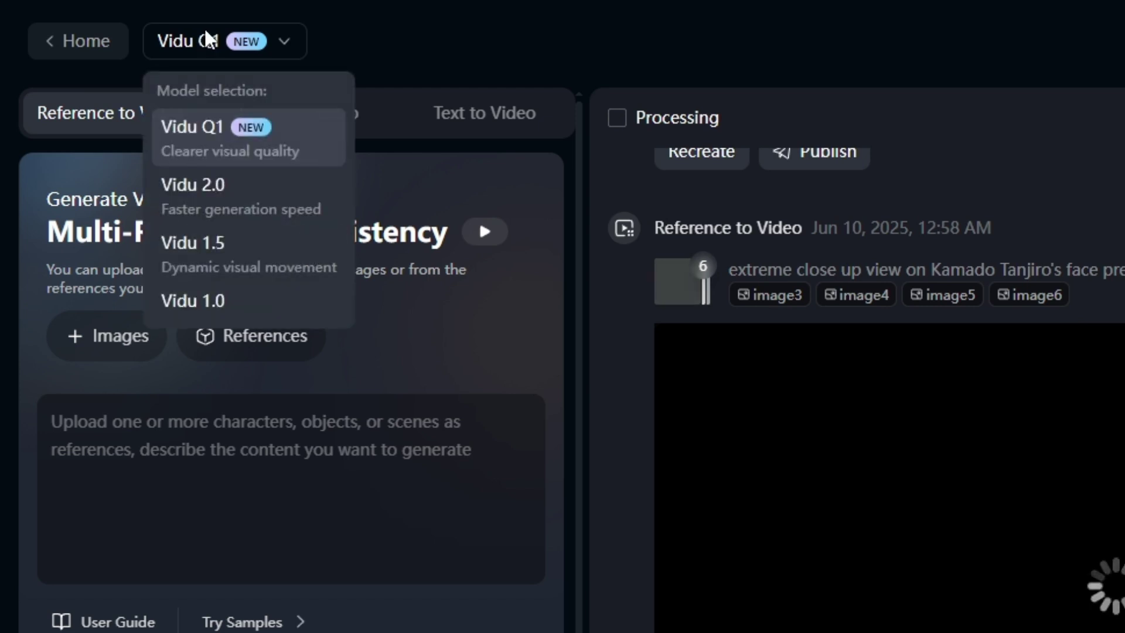
{"action": "left_click", "coordinate": [227, 199]}
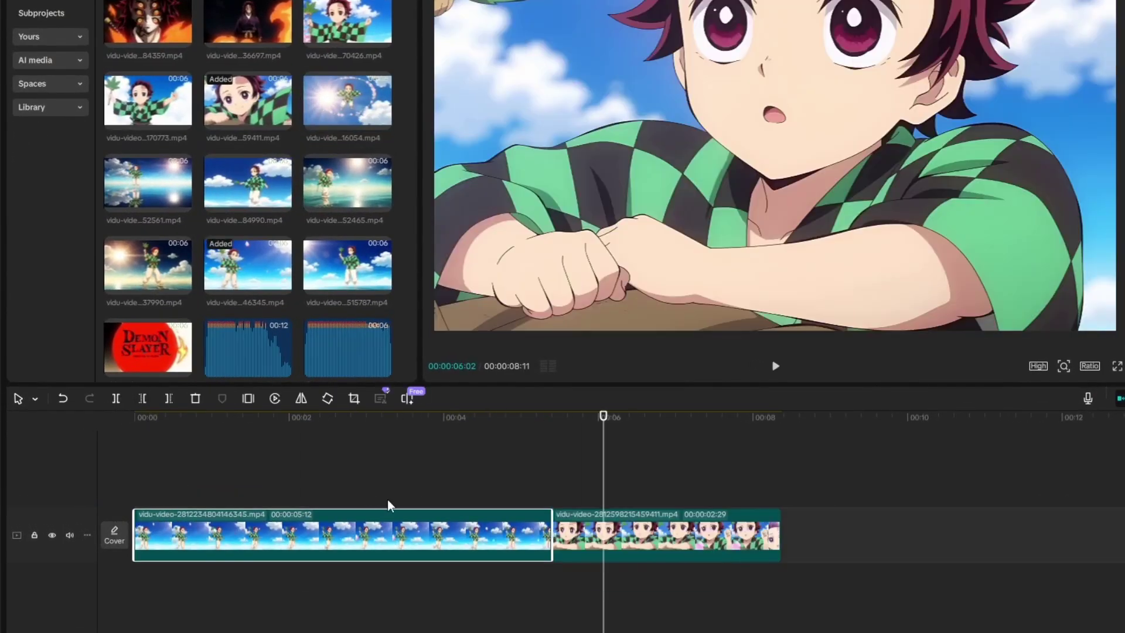
In CapCut, move the walking clip behind the close-up clip and replace it with the clip ending in 52561.mp4
{"action": "left_click_drag", "start_coordinate": [390, 513], "coordinate": [394, 518]}
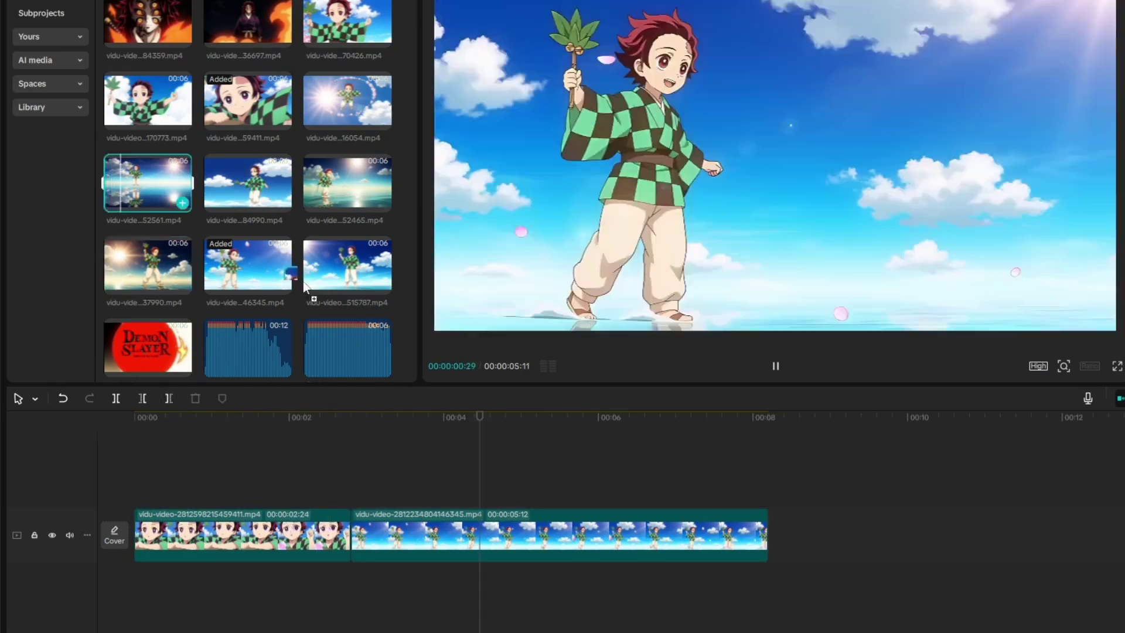
{"action": "left_click_drag", "start_coordinate": [306, 287], "coordinate": [373, 533]}
Place the clips ending in 99178.mp4 and 03402.mp4 at the start of the timeline, ahead of the 52561.mp4 clip
{"action": "scroll", "coordinate": [251, 250], "scroll_direction": "down", "scroll_amount": 5}
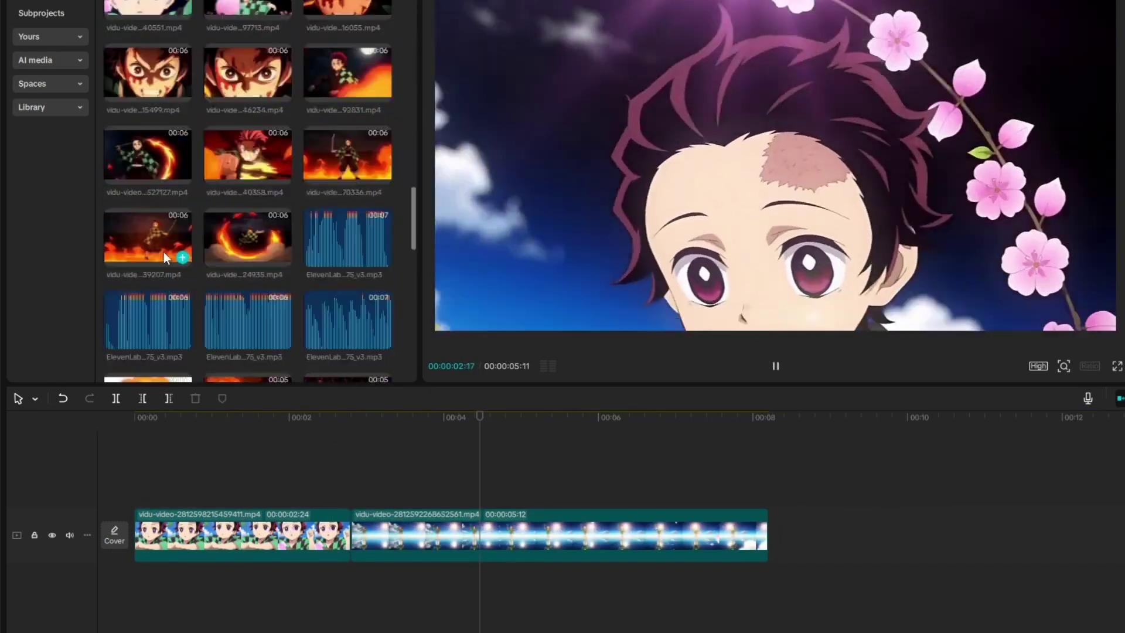
{"action": "scroll", "coordinate": [163, 252], "scroll_direction": "up", "scroll_amount": 3}
{"action": "left_click", "coordinate": [243, 129]}
{"action": "left_click_drag", "start_coordinate": [243, 128], "coordinate": [354, 535]}
{"action": "left_click", "coordinate": [330, 457]}
{"action": "left_click", "coordinate": [147, 29]}
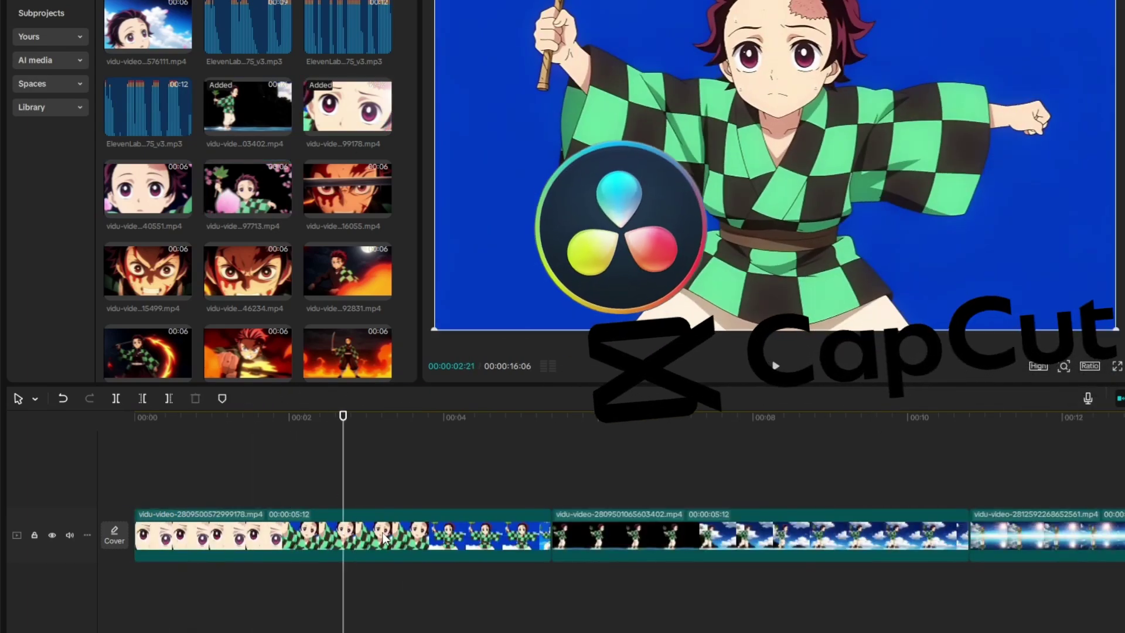
Trim the end of the opening close-up clip at 00:00:02:21 and append the clip ending in 576111.mp4 to the timeline
{"action": "left_click", "coordinate": [384, 538]}
{"action": "key", "text": "w"}
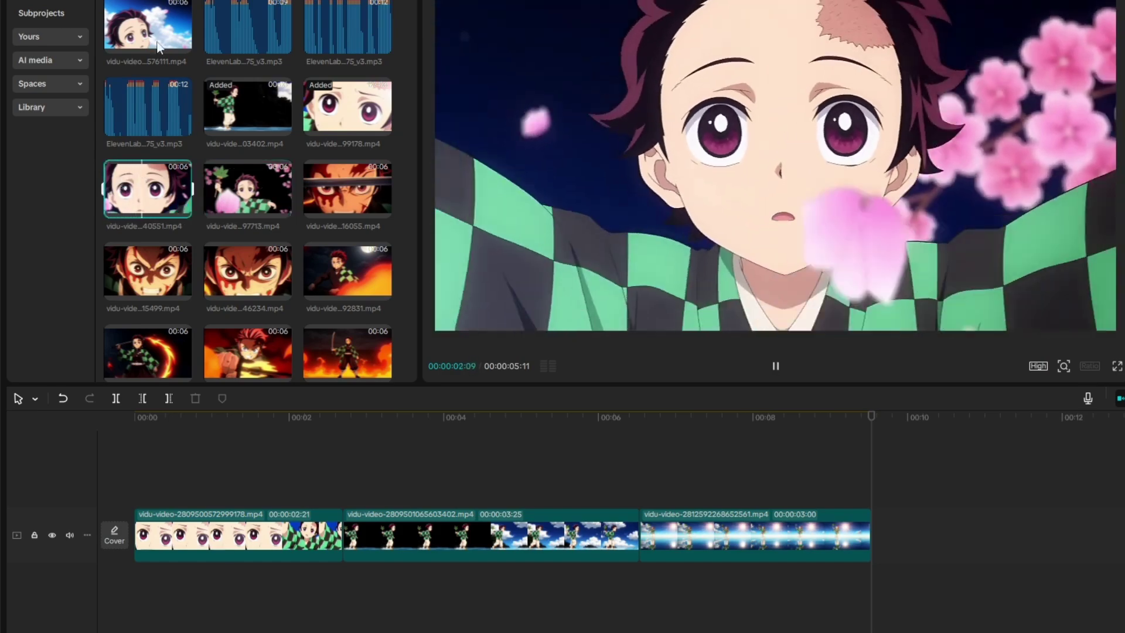
{"action": "left_click_drag", "start_coordinate": [158, 46], "coordinate": [934, 522]}
{"action": "left_click", "coordinate": [141, 481]}
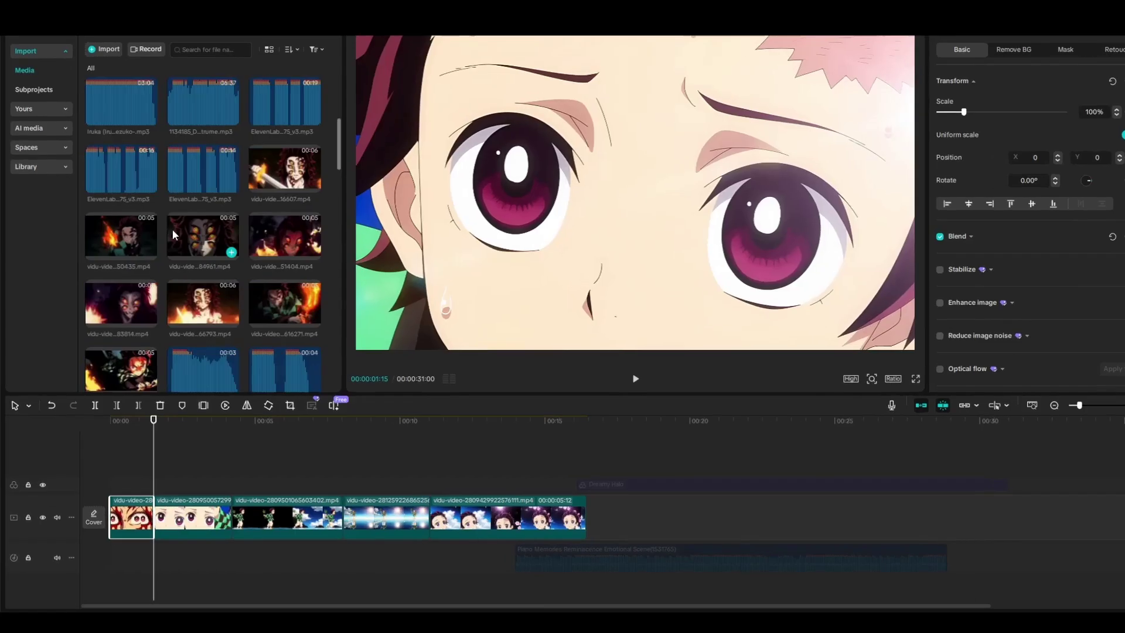
Insert the flame-circle clip ending in 57824.mp4 at the start of the timeline and trim off its part after 00:00:01:12
{"action": "scroll", "coordinate": [253, 269], "scroll_direction": "down", "scroll_amount": 10}
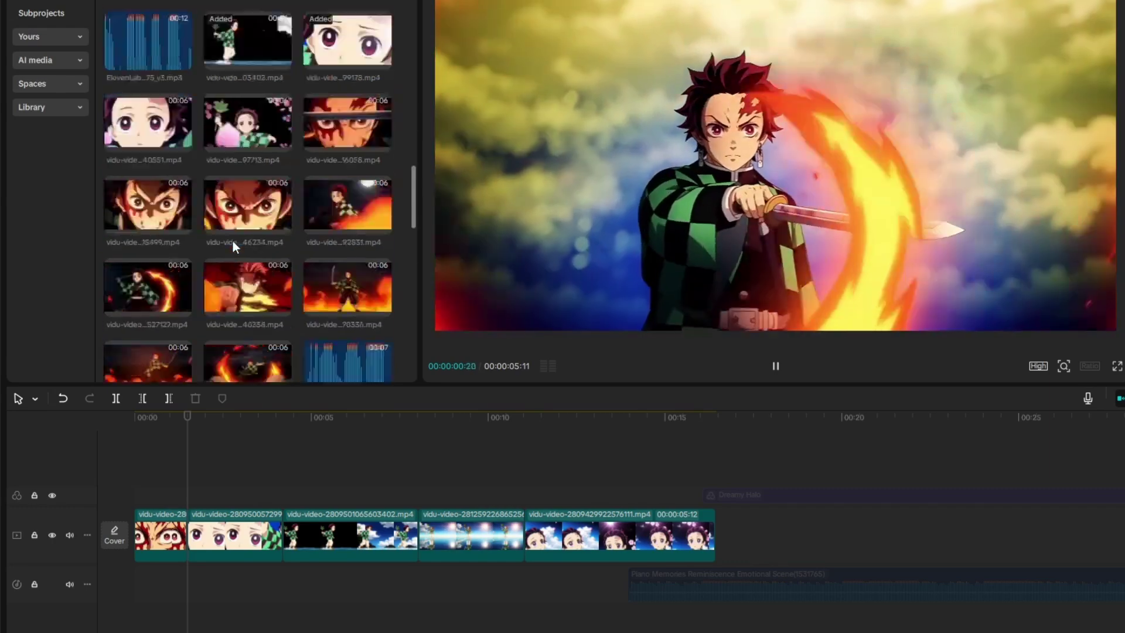
{"action": "left_click", "coordinate": [315, 78]}
{"action": "key", "text": "space"}
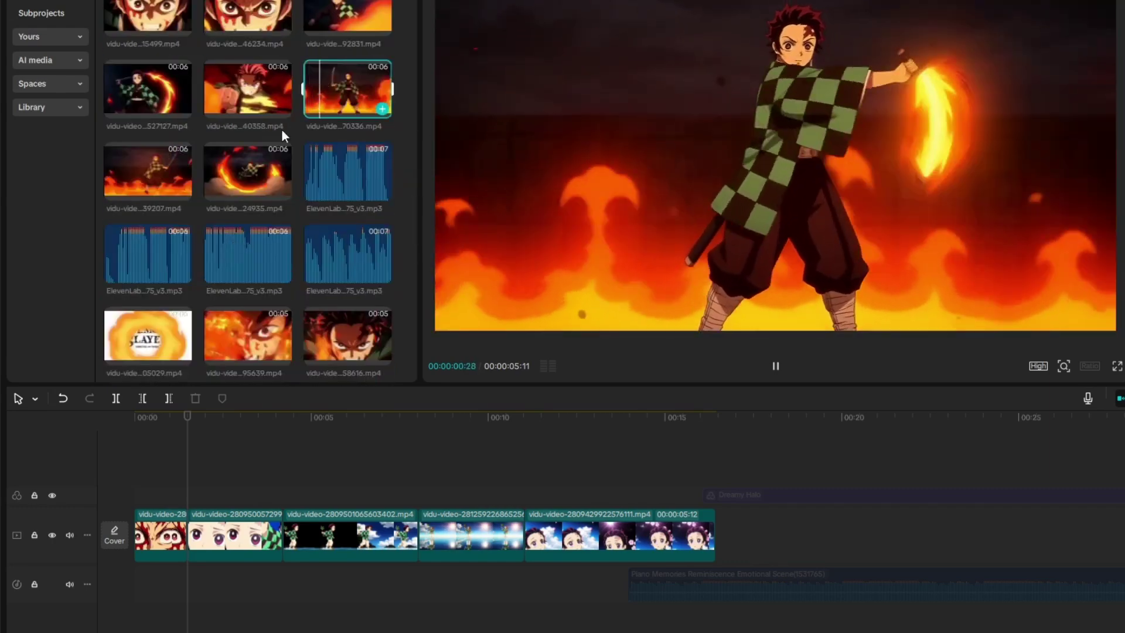
{"action": "scroll", "coordinate": [258, 202], "scroll_direction": "down", "scroll_amount": 5}
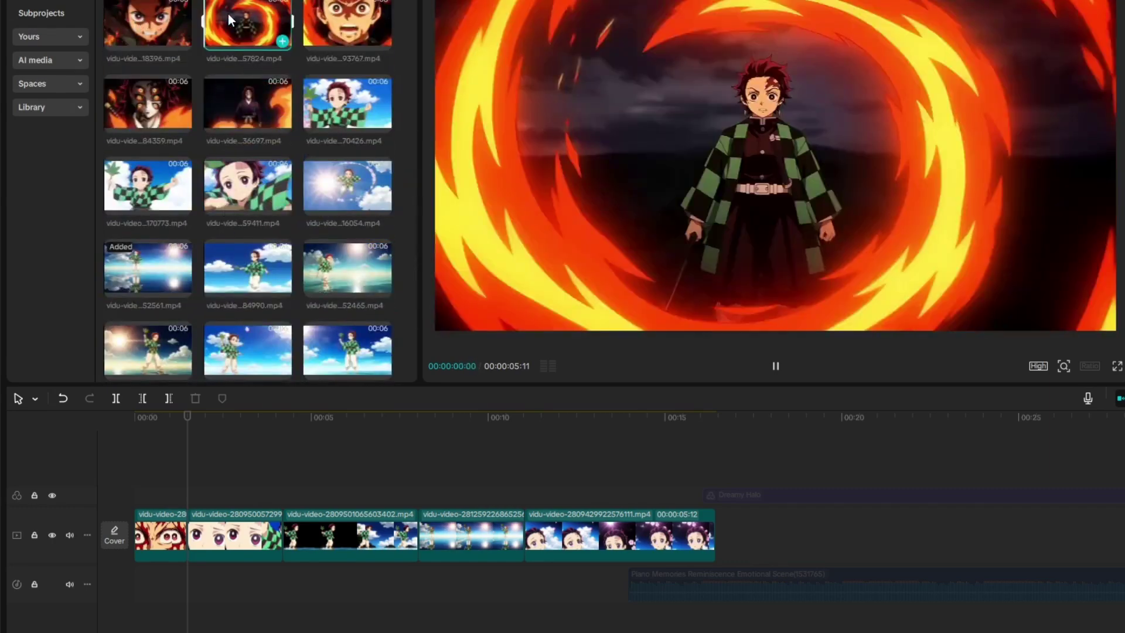
{"action": "left_click_drag", "start_coordinate": [228, 15], "coordinate": [134, 529]}
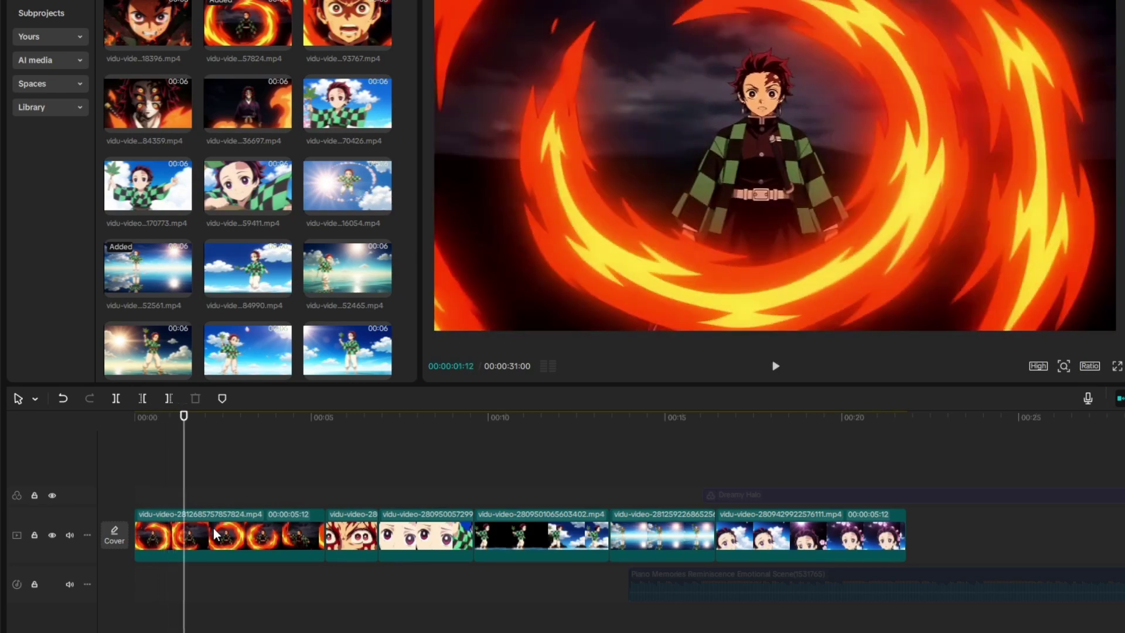
{"action": "key", "text": "space"}
Insert the standing-demon clip ending in 36697.mp4 after the second clip and cut off its remainder at 00:00:05:03
{"action": "scroll", "coordinate": [212, 166], "scroll_direction": "up", "scroll_amount": 2}
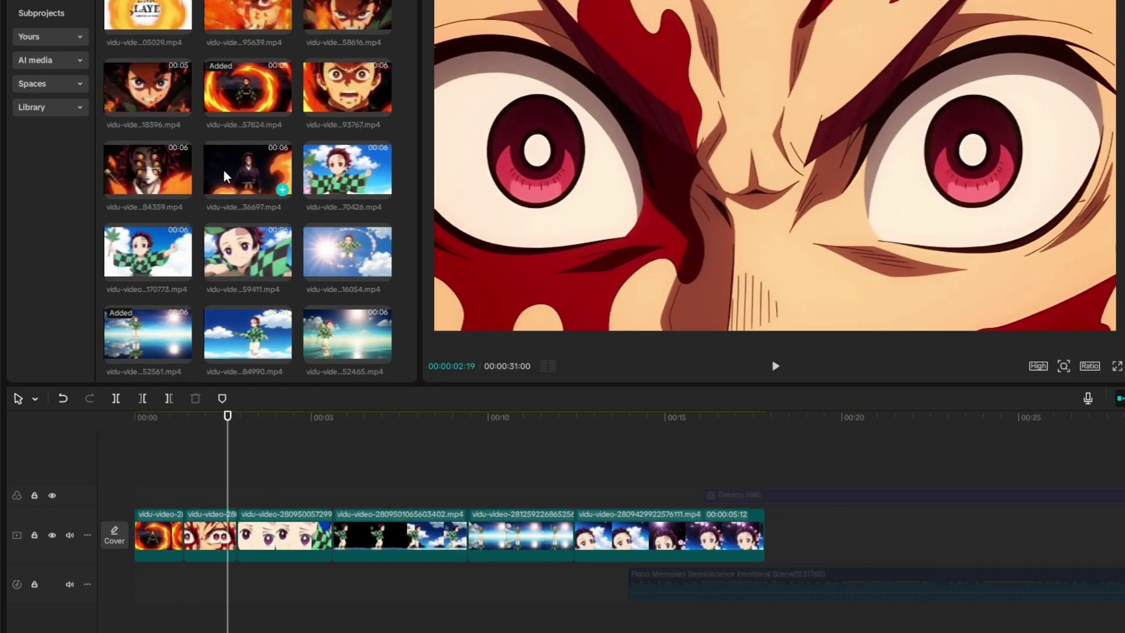
{"action": "left_click_drag", "start_coordinate": [271, 550], "coordinate": [242, 544]}
{"action": "key", "text": "space"}
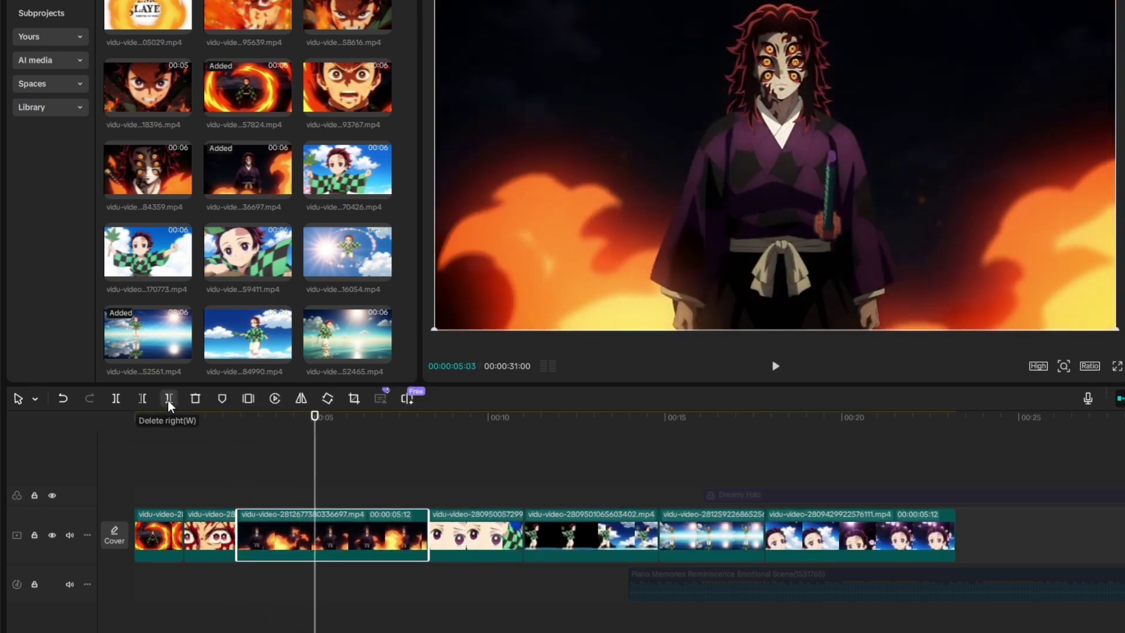
{"action": "left_click", "coordinate": [168, 399]}
Insert the demon close-up clip ending in 84359.mp4 after the standing-demon clip and play it through in the sequence
{"action": "left_click_drag", "start_coordinate": [138, 158], "coordinate": [315, 518]}
{"action": "key", "text": "space"}
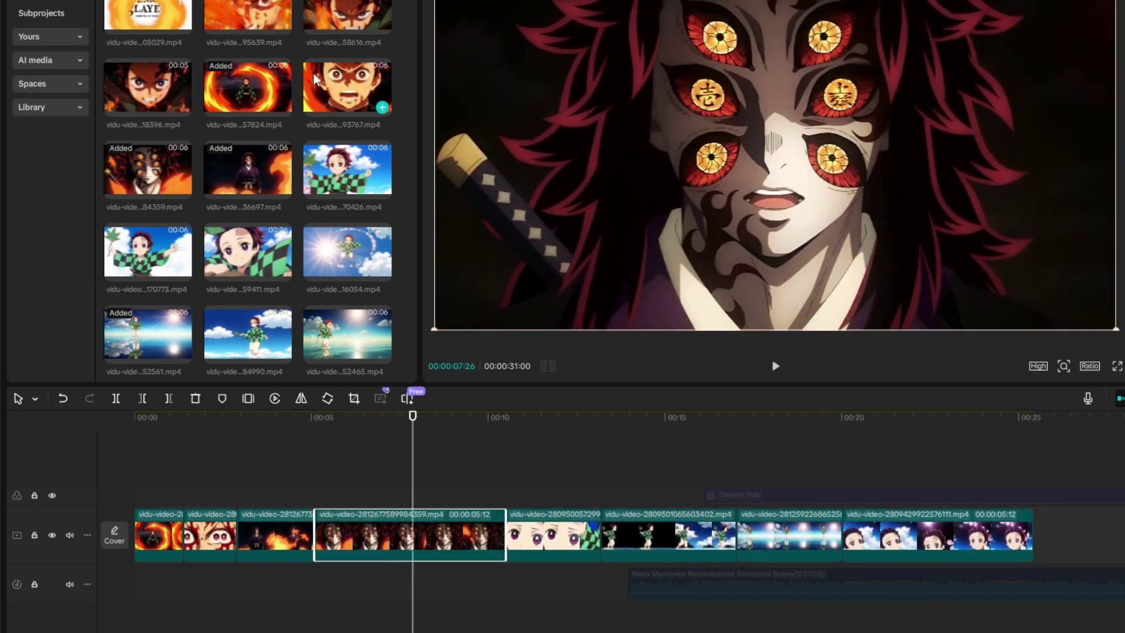
{"action": "left_click", "coordinate": [333, 80]}
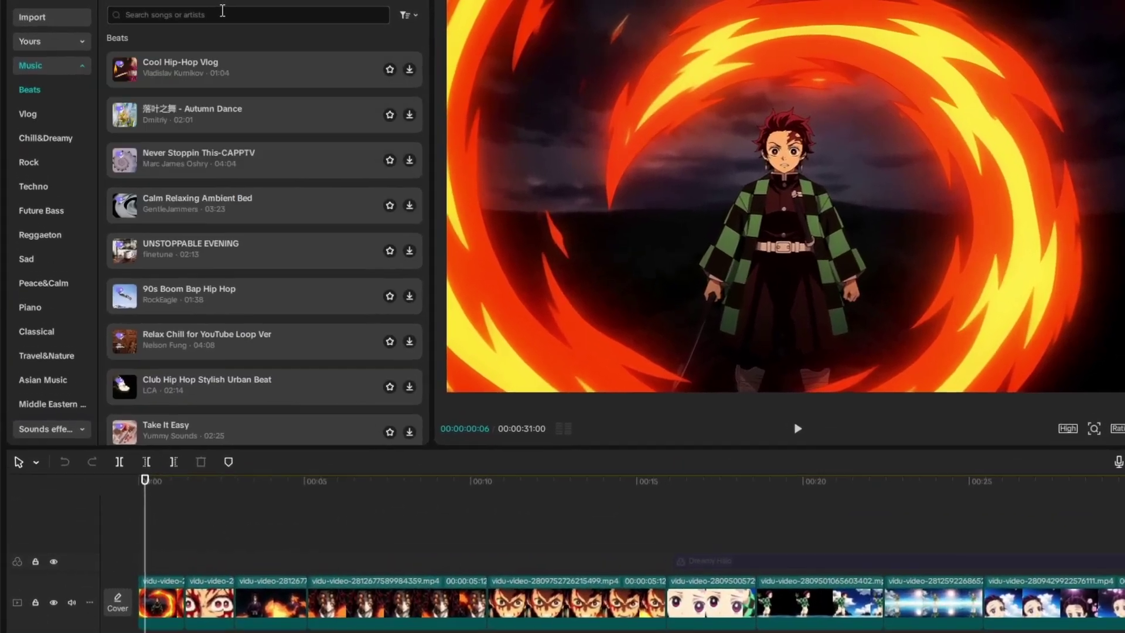
Search the music library for "suspense music", add "A tense suspense piece on the piano(1270072)" beneath the clips, and play the result
{"action": "left_click", "coordinate": [223, 15]}
{"action": "type", "text": "suspense music"}
{"action": "key", "text": "Return"}
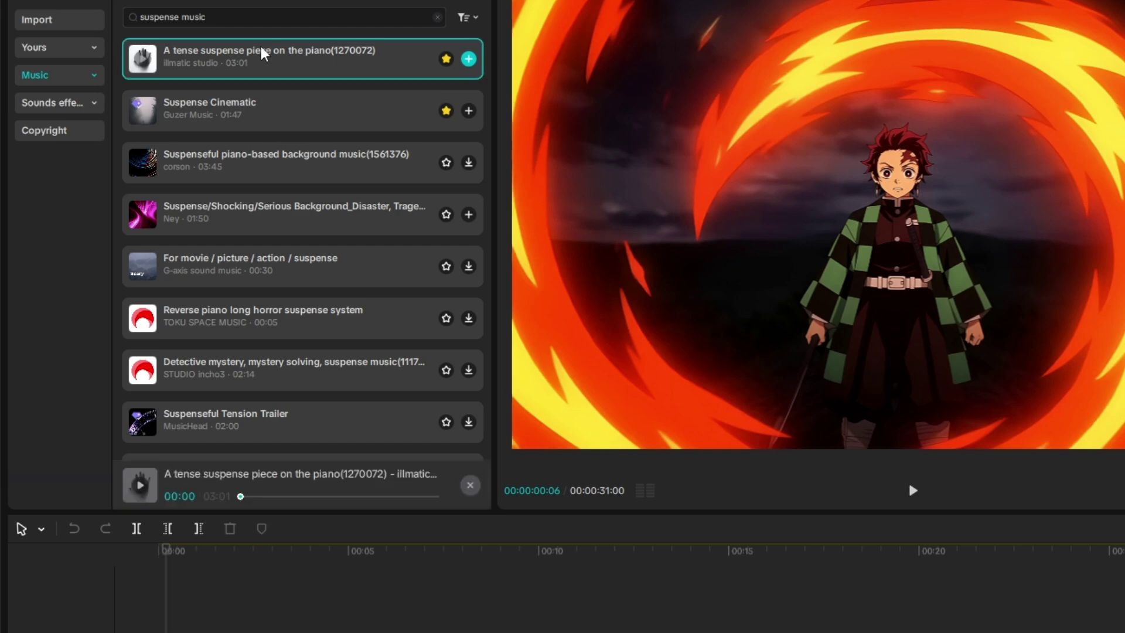
{"action": "left_click_drag", "start_coordinate": [233, 50], "coordinate": [284, 617]}
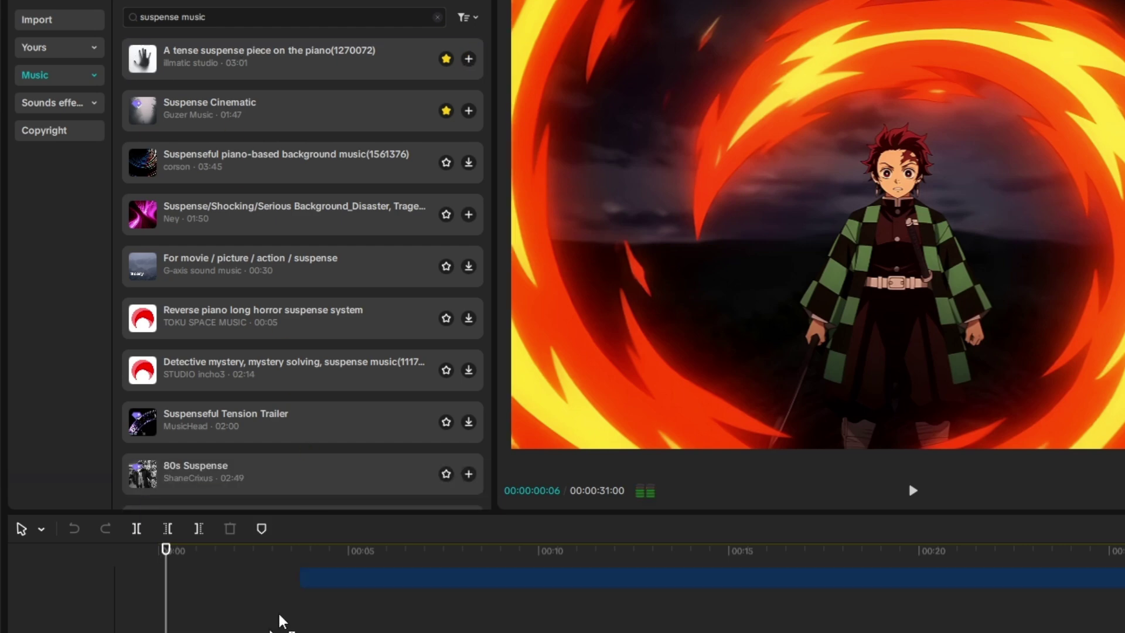
{"action": "key", "text": "space"}
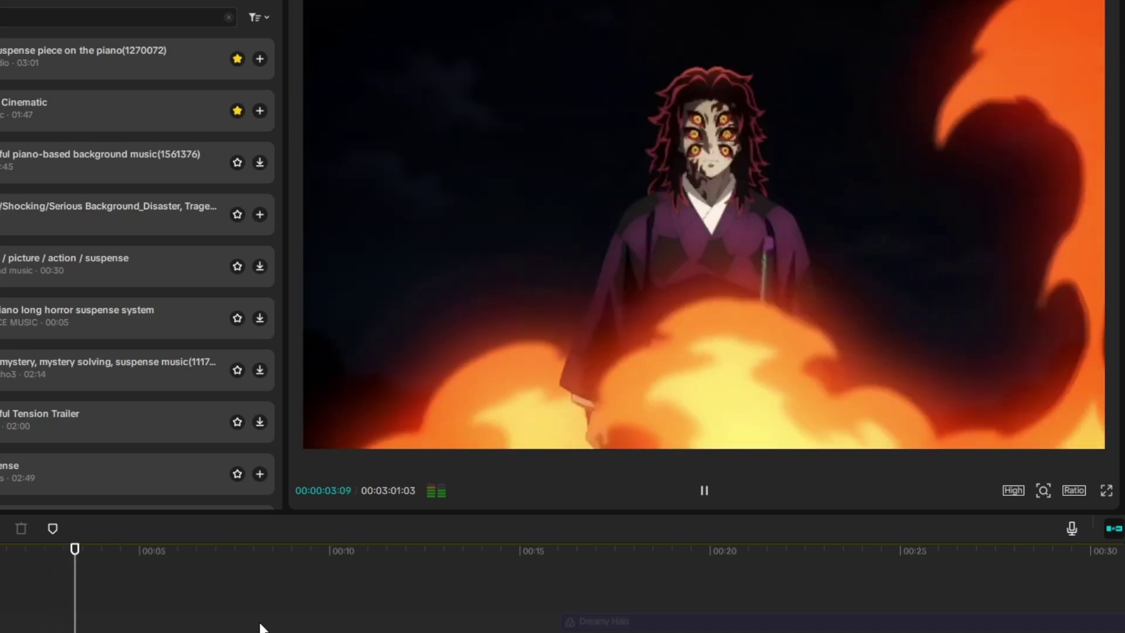
{"action": "key", "text": "space"}
Search the sound effects for "fire" and preview the 34-second "fire" effect
{"action": "left_click", "coordinate": [61, 82]}
{"action": "left_click", "coordinate": [188, 30]}
{"action": "type", "text": "fire"}
{"action": "key", "text": "Return"}
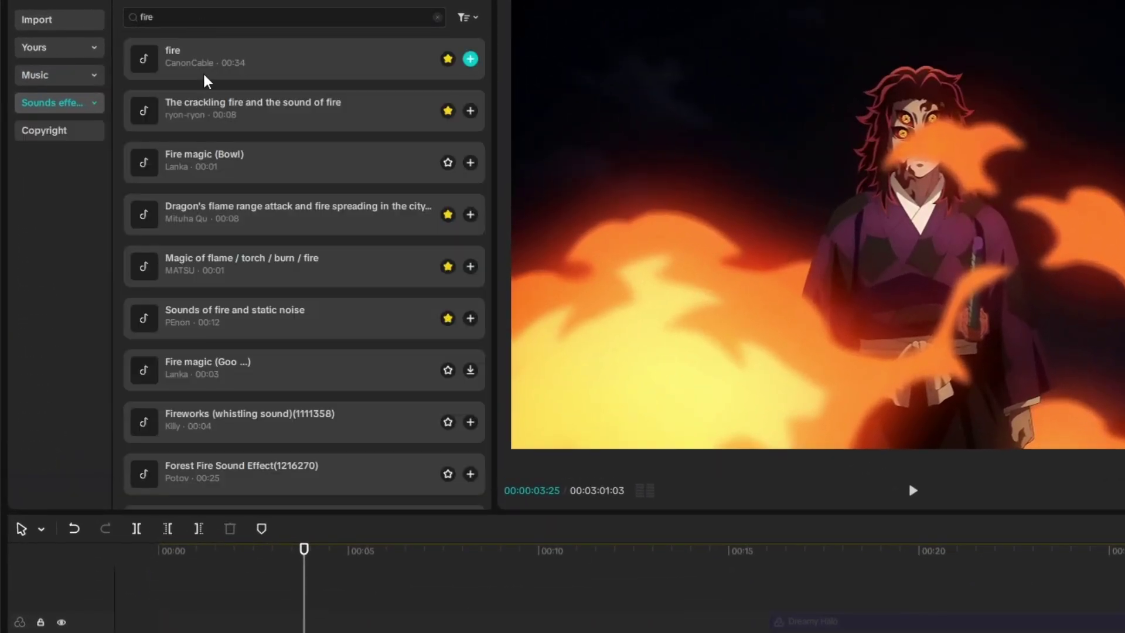
{"action": "left_click", "coordinate": [199, 59]}
{"action": "scroll", "coordinate": [461, 582], "scroll_direction": "down", "scroll_amount": 1}
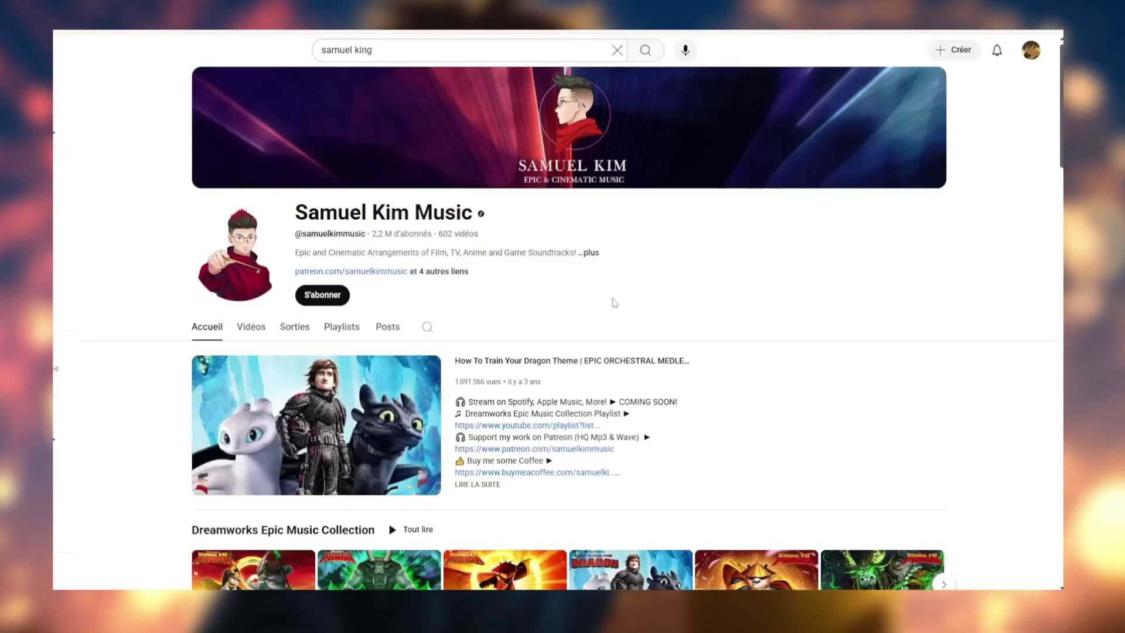
On YouTube, open the Samuel Kim Music channel's videos and look through its epic and emotional theme covers
{"action": "left_click", "coordinate": [252, 329]}
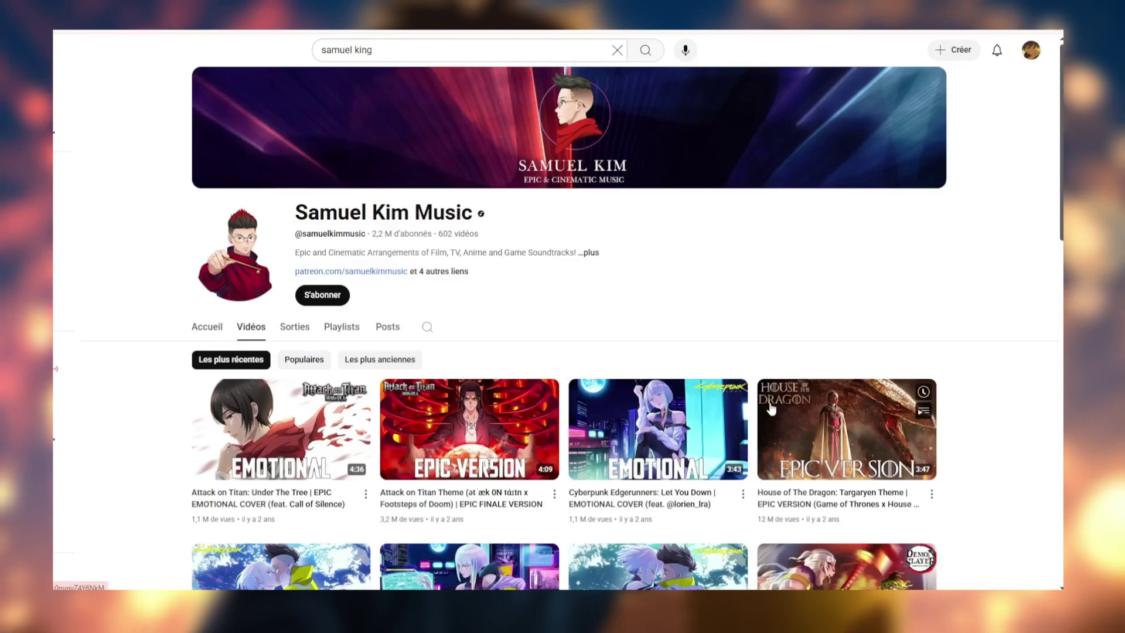
{"action": "scroll", "coordinate": [771, 409], "scroll_direction": "down", "scroll_amount": 4}
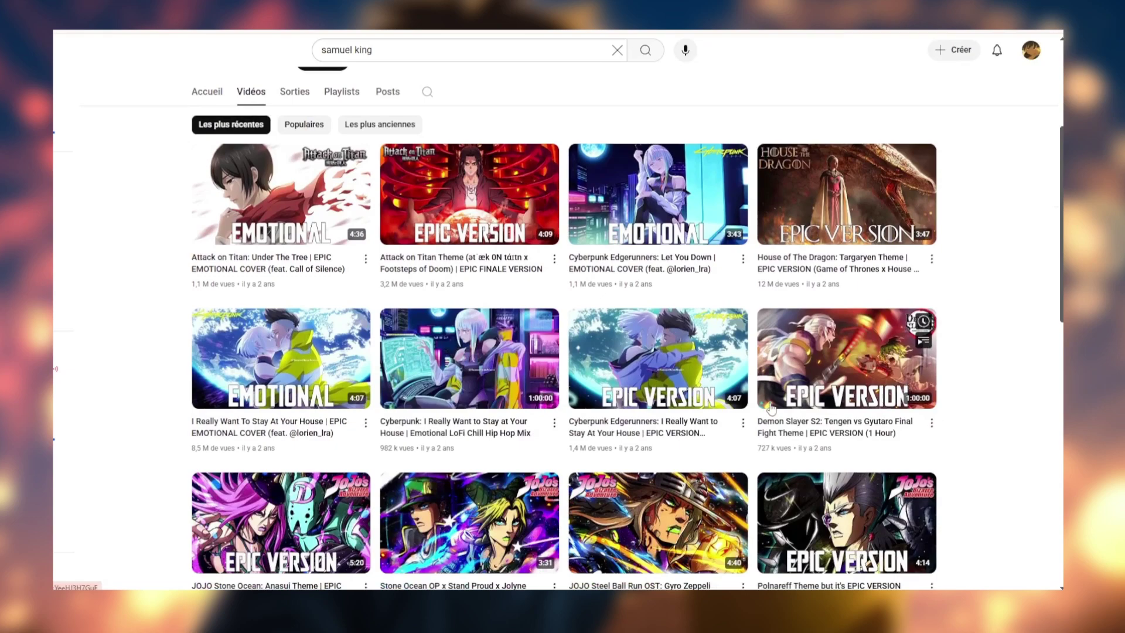
{"action": "scroll", "coordinate": [563, 339], "scroll_direction": "down", "scroll_amount": 7}
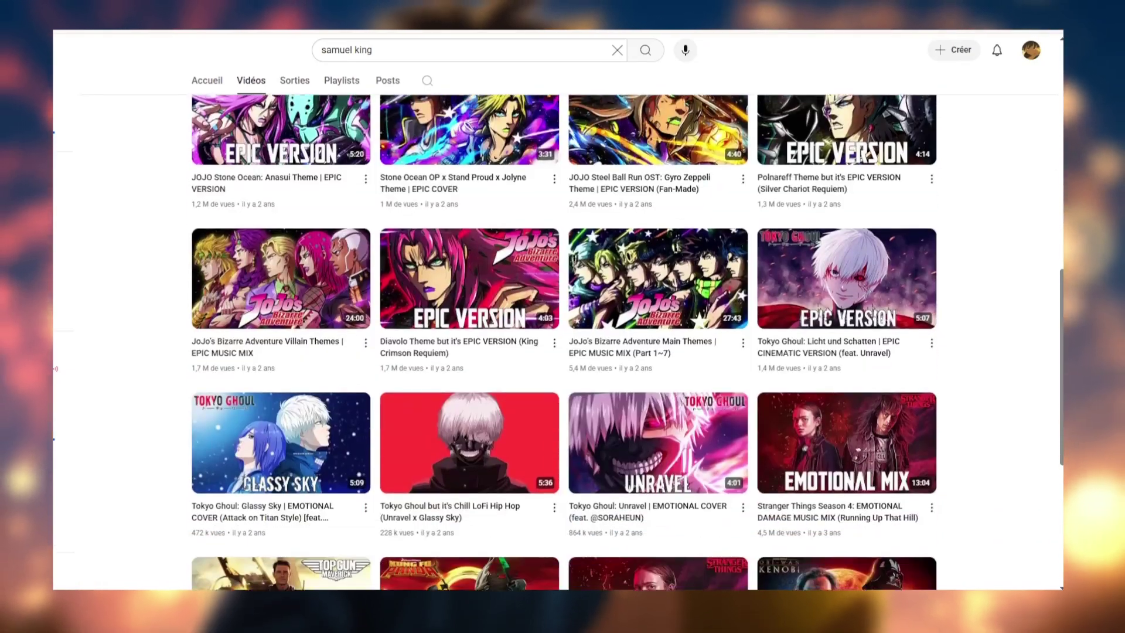
{"action": "scroll", "coordinate": [818, 368], "scroll_direction": "up", "scroll_amount": 10}
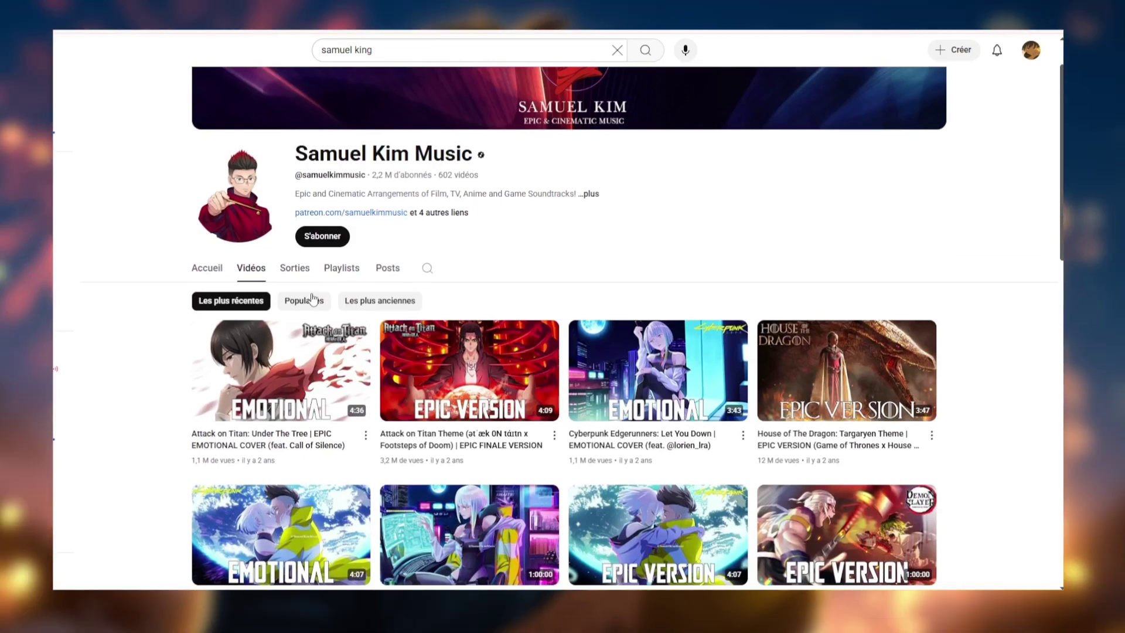
{"action": "scroll", "coordinate": [249, 201], "scroll_direction": "up", "scroll_amount": 1}
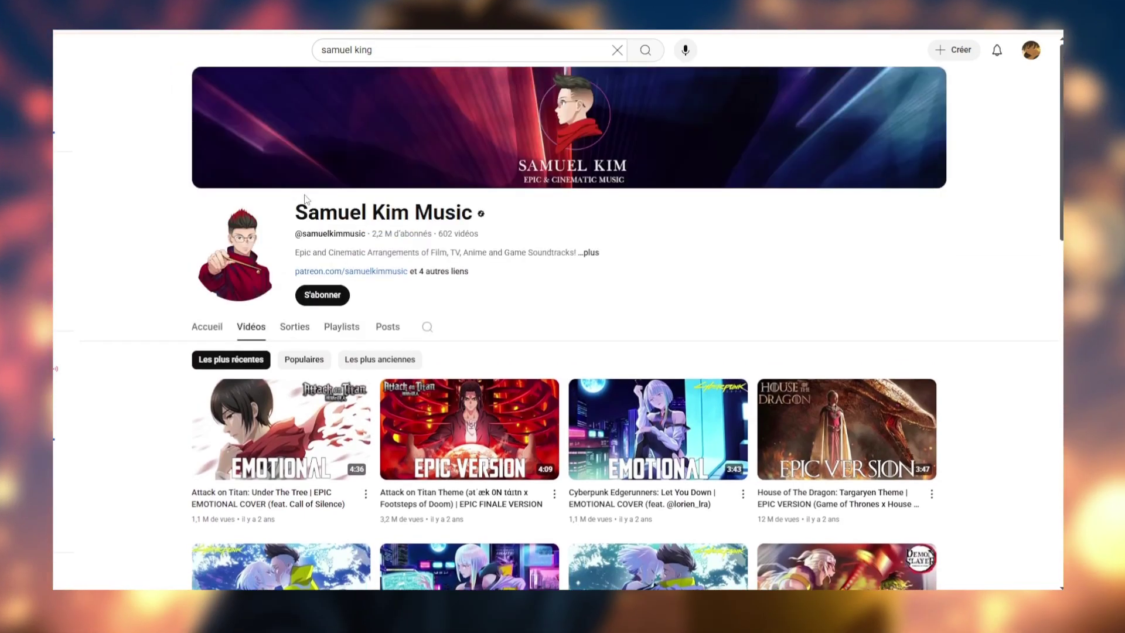
{"action": "scroll", "coordinate": [638, 266], "scroll_direction": "down", "scroll_amount": 3}
{"action": "scroll", "coordinate": [637, 266], "scroll_direction": "up", "scroll_amount": 3}
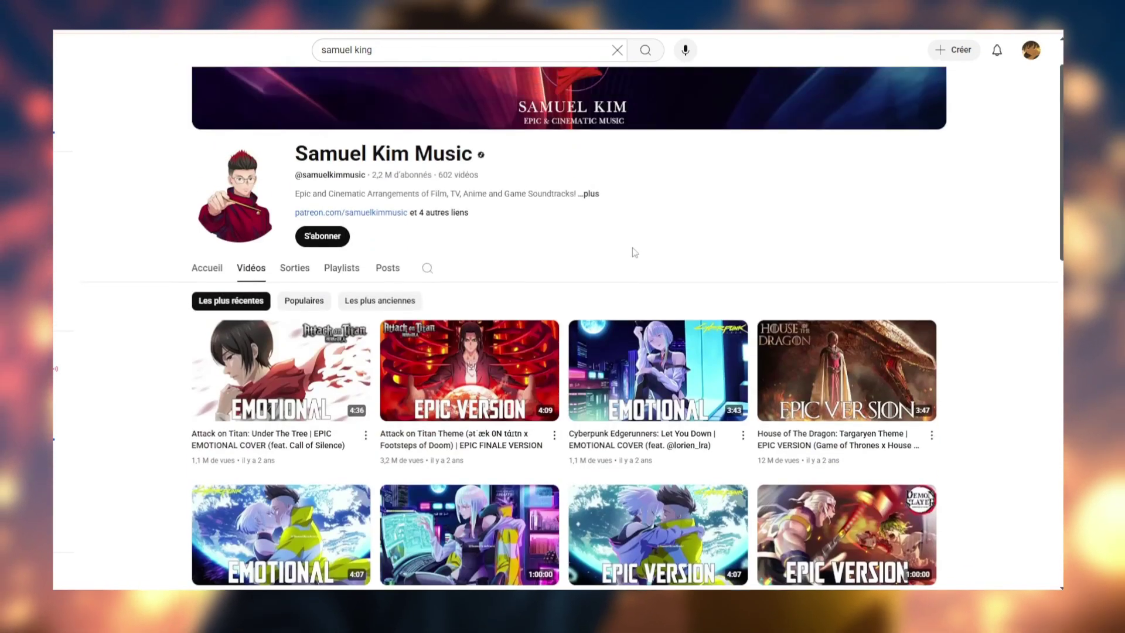